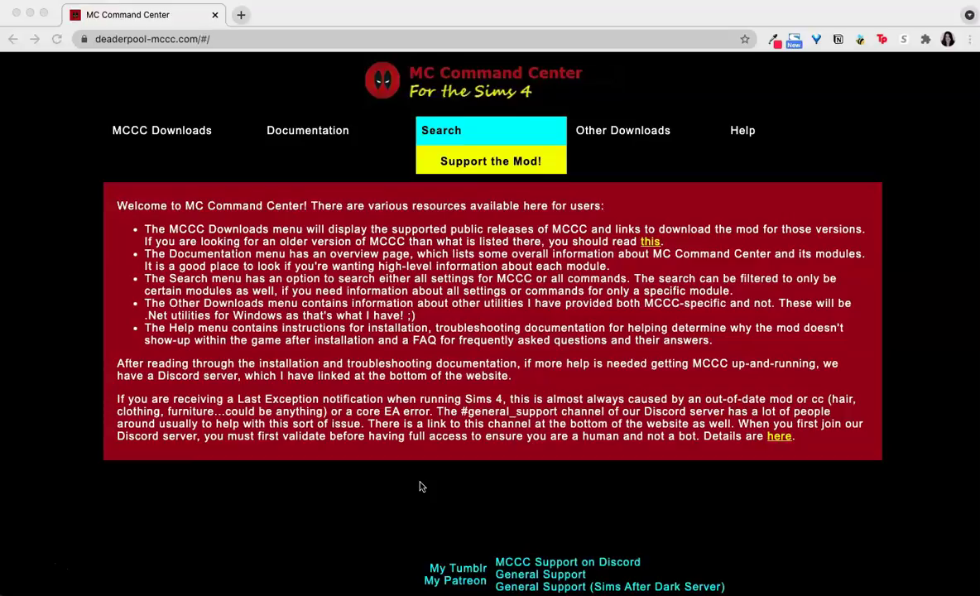
Open the MCCC releases page and download the MC Command Center 2021.1.0 archive from the public releases list.
{"action": "left_click", "coordinate": [185, 134]}
{"action": "scroll", "coordinate": [326, 319], "scroll_direction": "down", "scroll_amount": 2}
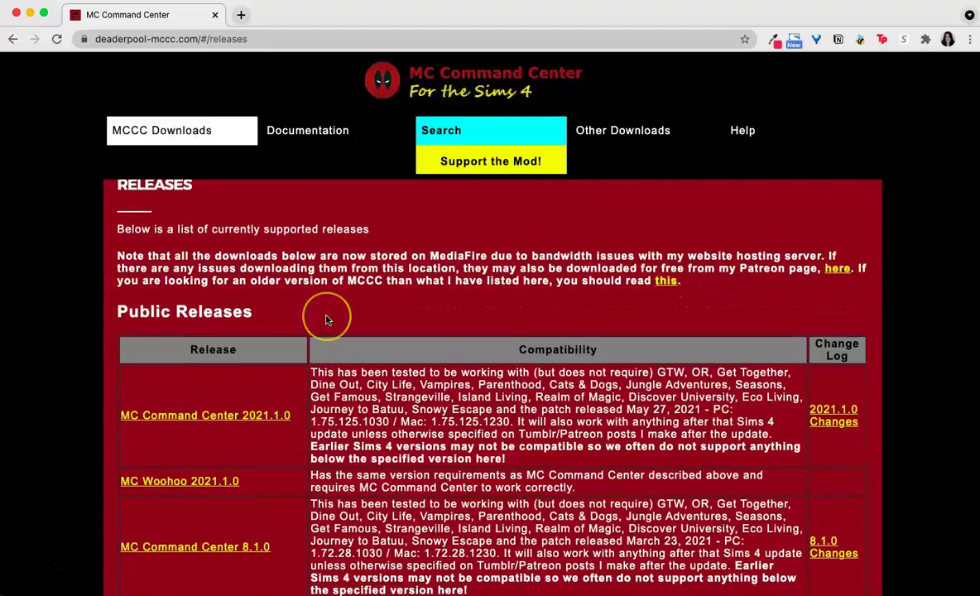
{"action": "scroll", "coordinate": [326, 320], "scroll_direction": "down", "scroll_amount": 1}
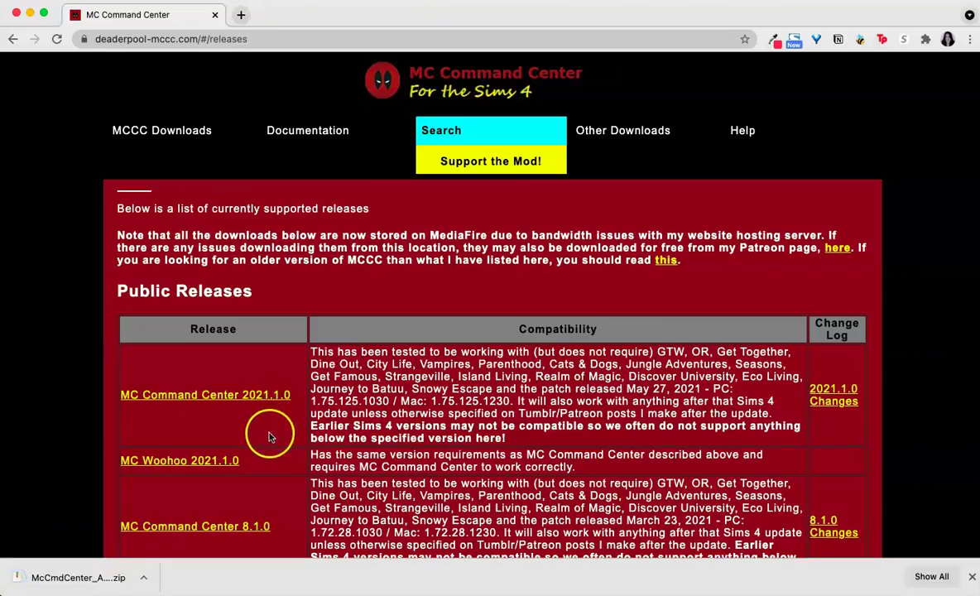
{"action": "scroll", "coordinate": [268, 439], "scroll_direction": "down", "scroll_amount": 2}
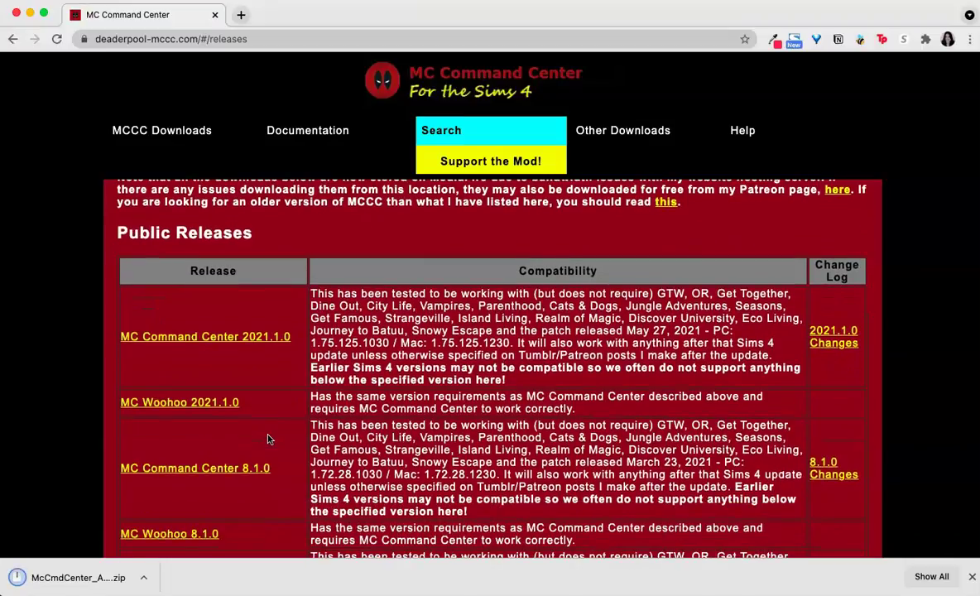
{"action": "left_click", "coordinate": [236, 405]}
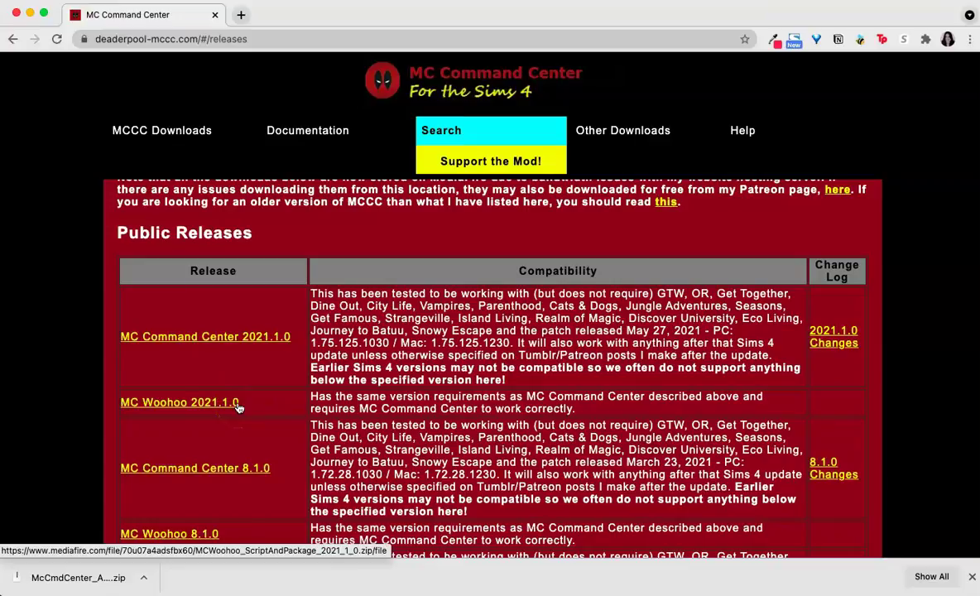
{"action": "left_click", "coordinate": [238, 406]}
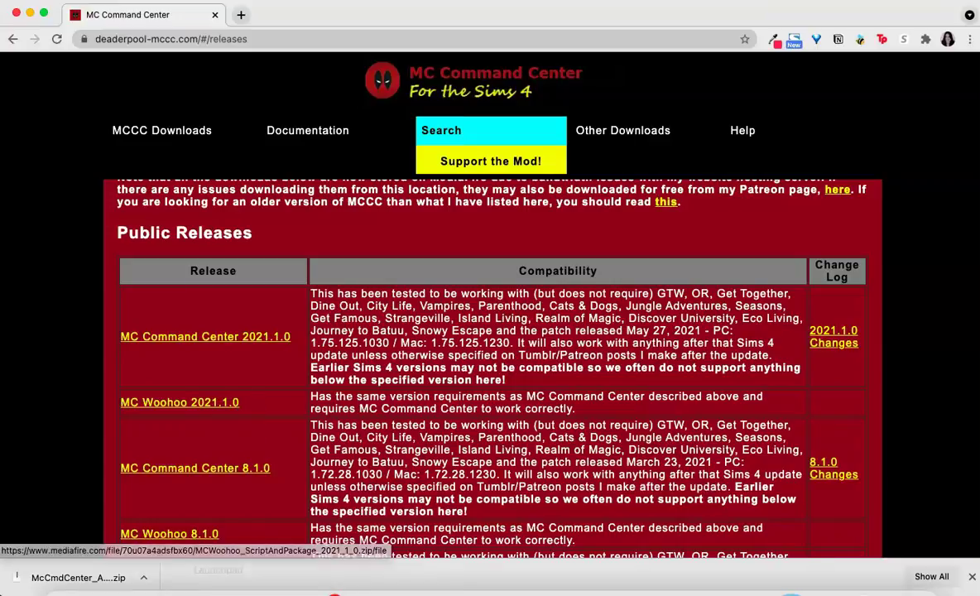
Switch to Finder, extract McCmdCenter_AllModules_2021_1_0.zip in the Downloads folder and open the extracted folder.
{"action": "left_click", "coordinate": [70, 583]}
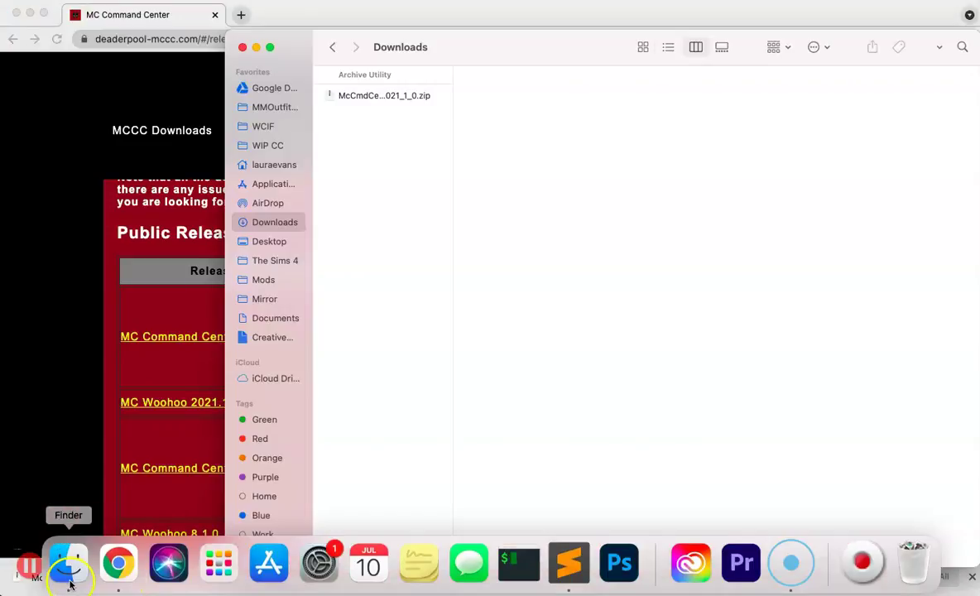
{"action": "left_click", "coordinate": [350, 249]}
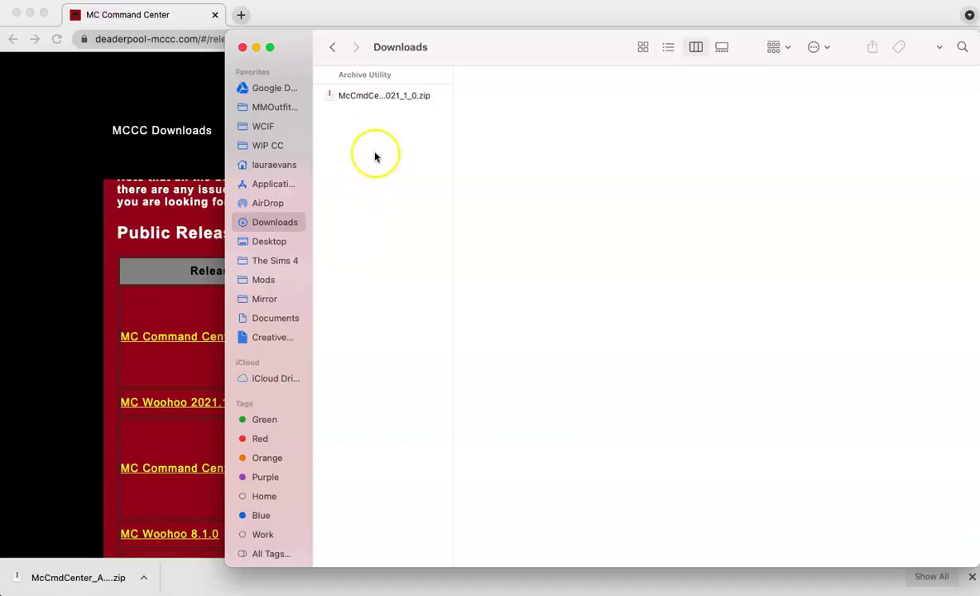
{"action": "left_click_drag", "start_coordinate": [452, 103], "coordinate": [562, 112]}
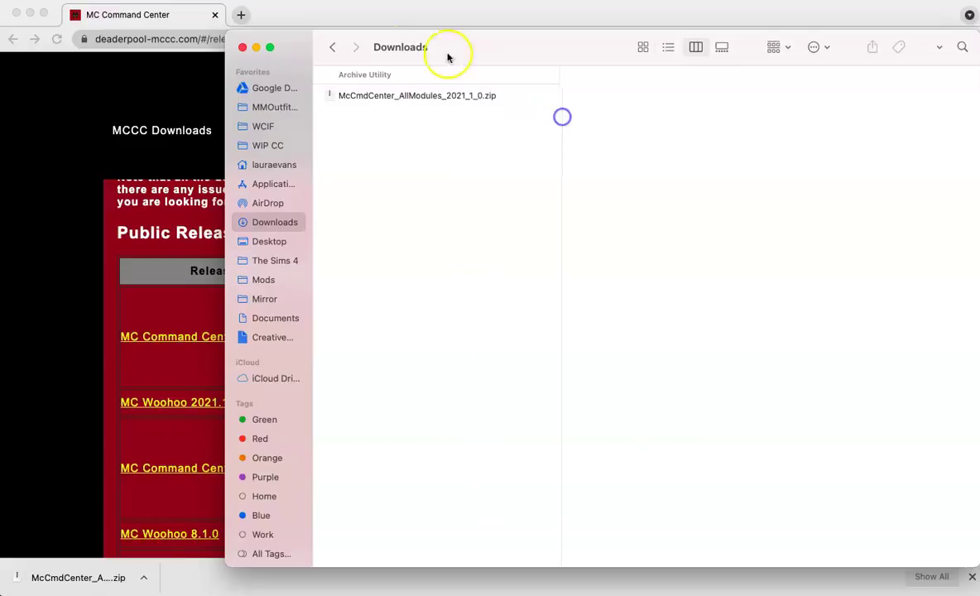
{"action": "left_click", "coordinate": [527, 104]}
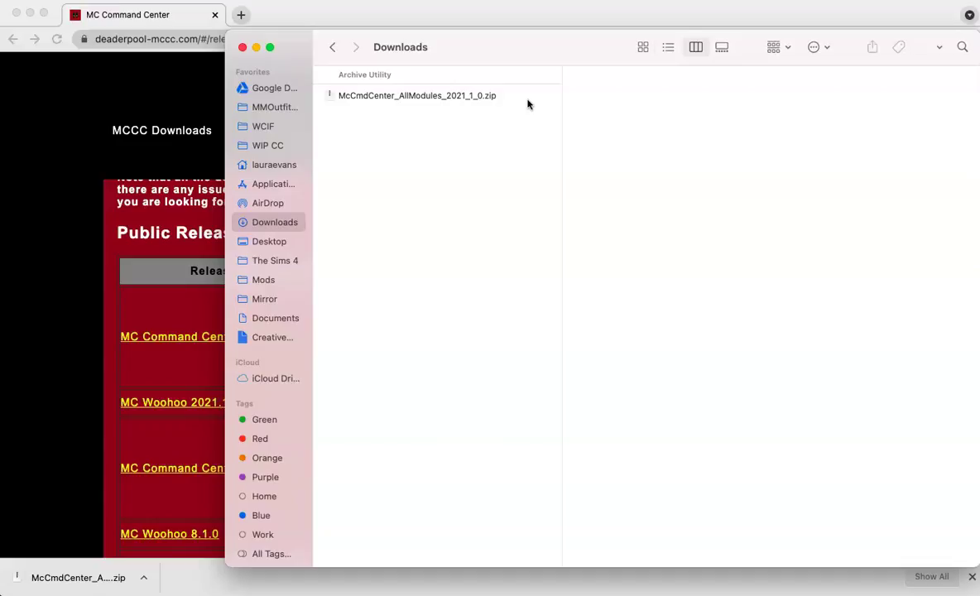
{"action": "left_click", "coordinate": [351, 248]}
{"action": "left_click", "coordinate": [457, 96]}
{"action": "double_click", "coordinate": [457, 97]}
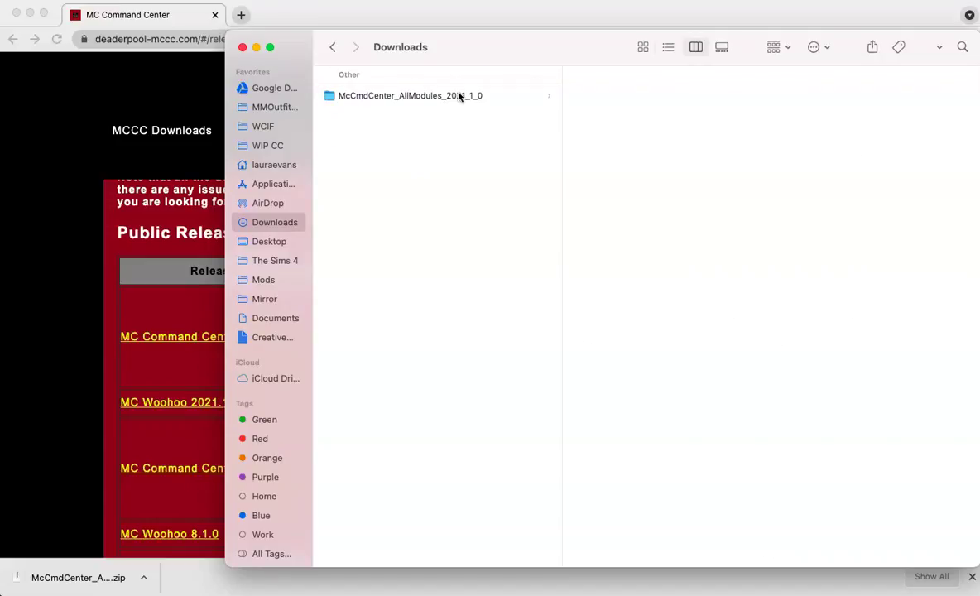
{"action": "left_click", "coordinate": [458, 96]}
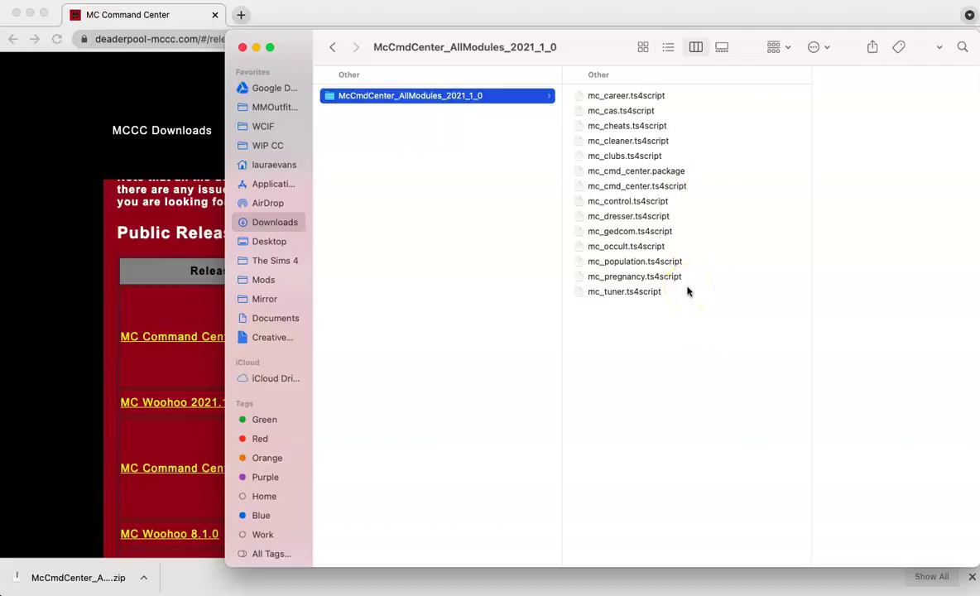
{"action": "left_click", "coordinate": [351, 248]}
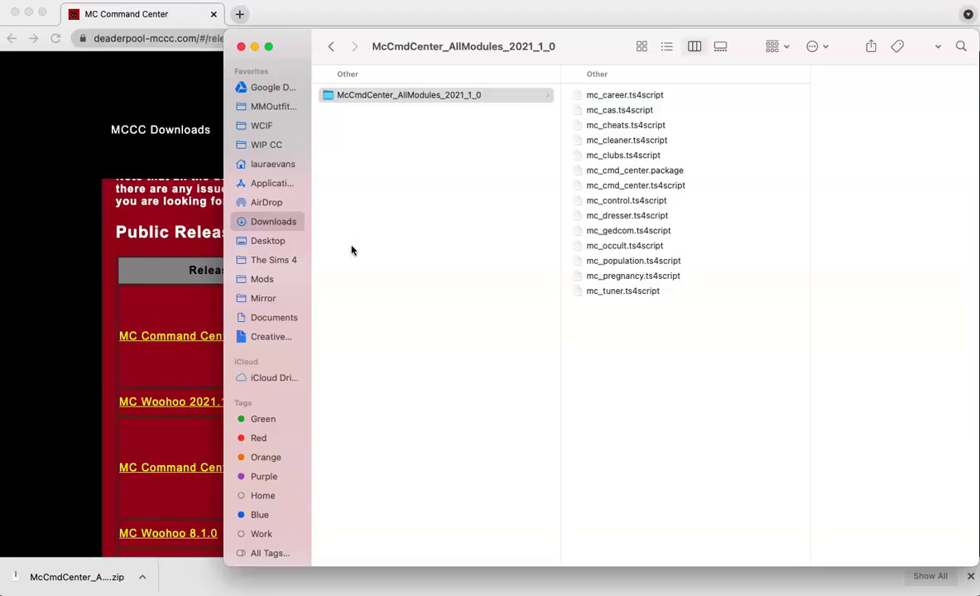
Open a second Finder tab alongside the extracted mod folder and show the Documents folder in it.
{"action": "key", "text": "cmd+t"}
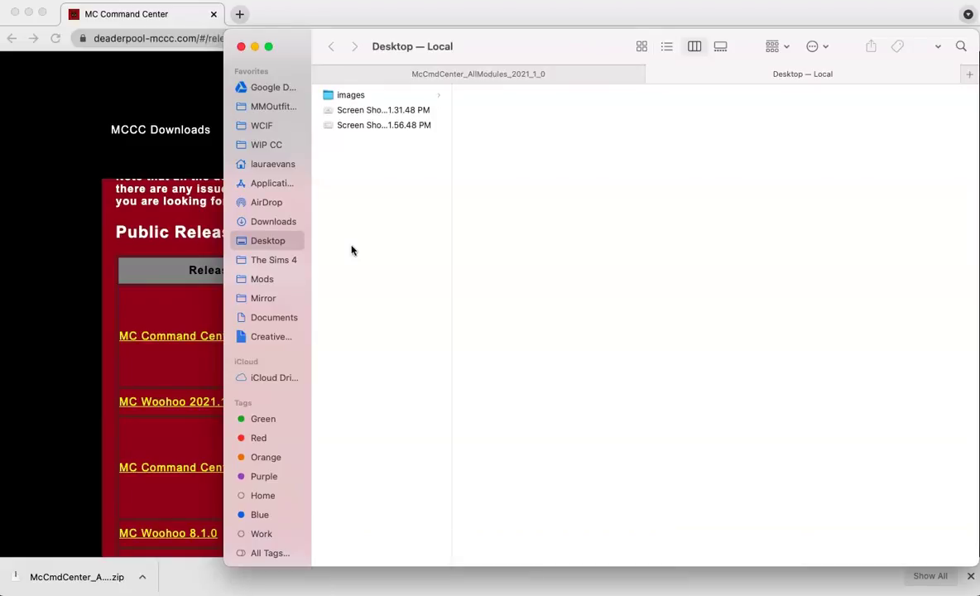
{"action": "left_click", "coordinate": [553, 75]}
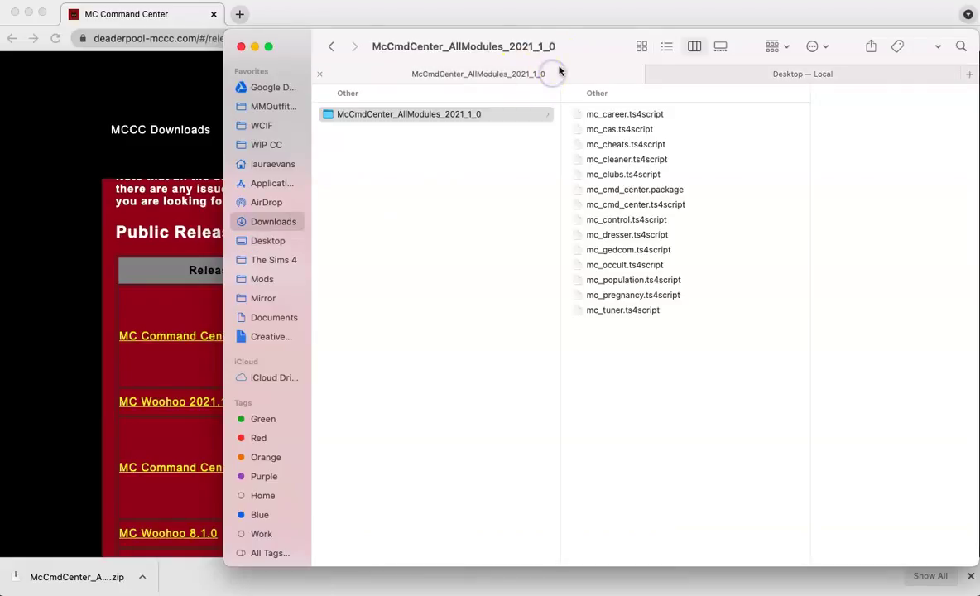
{"action": "left_click", "coordinate": [711, 71]}
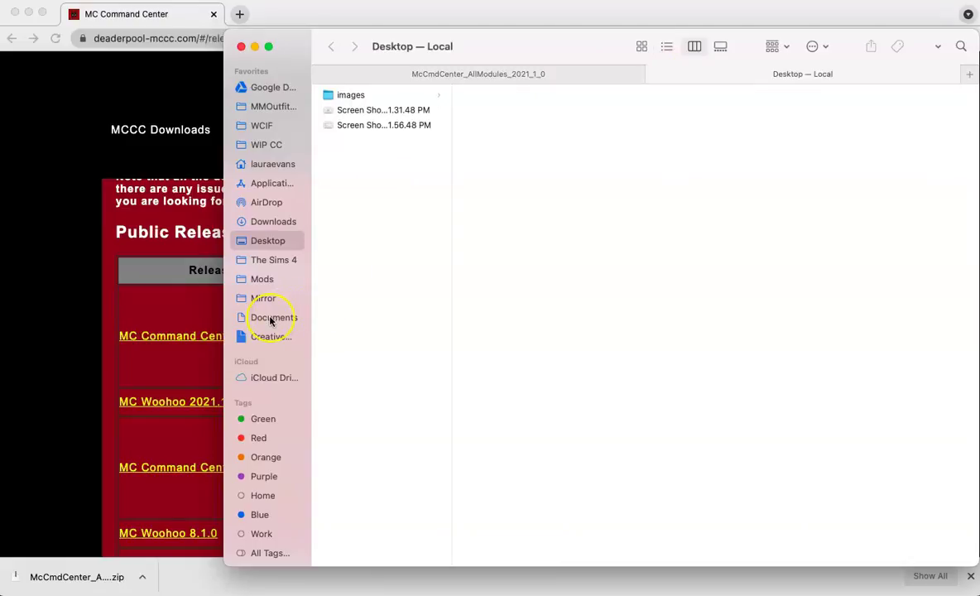
{"action": "left_click", "coordinate": [270, 319]}
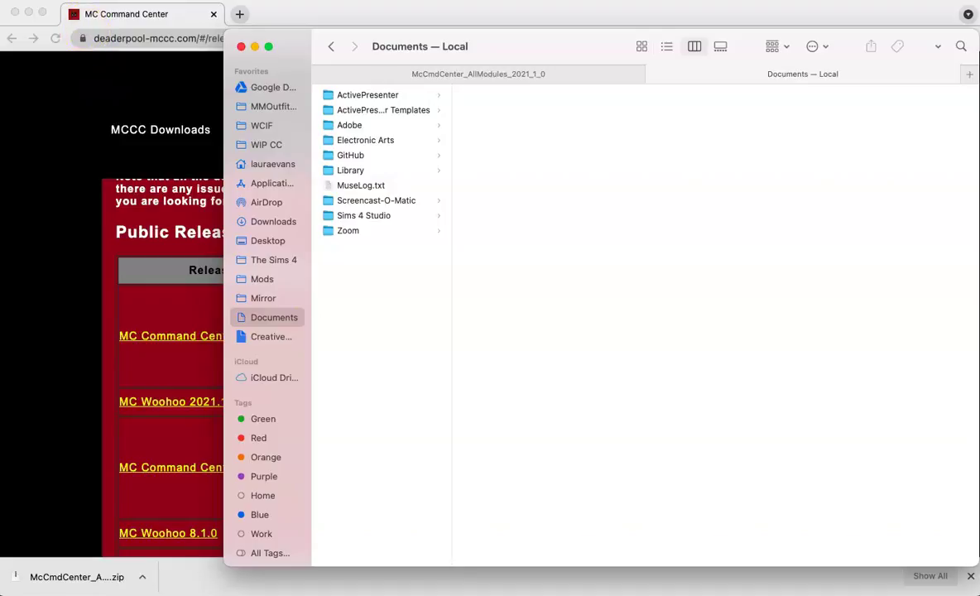
Hide the Documents folder from the Finder sidebar favorites and show it again, closing the preferences.
{"action": "left_click", "coordinate": [41, 2]}
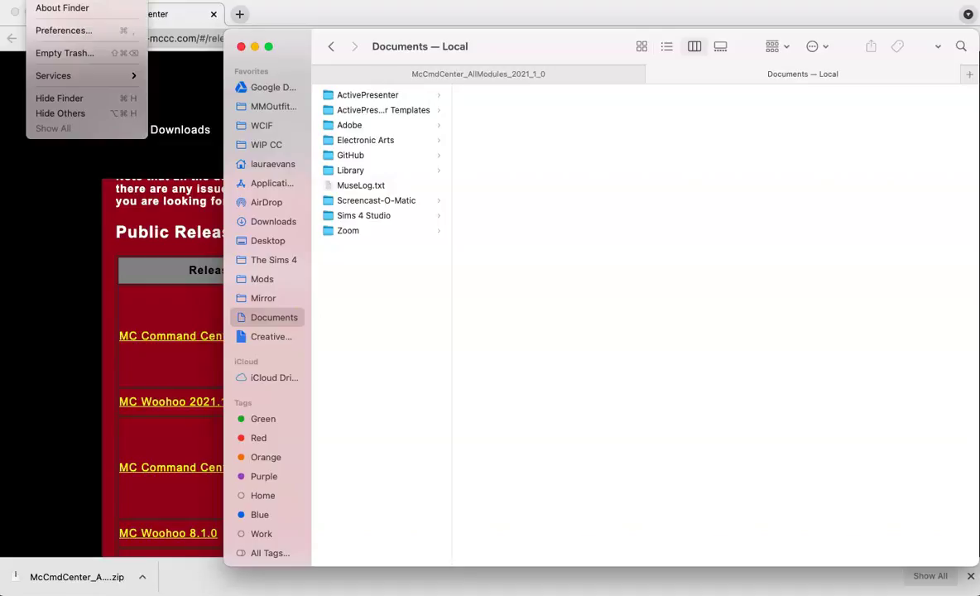
{"action": "left_click", "coordinate": [59, 32]}
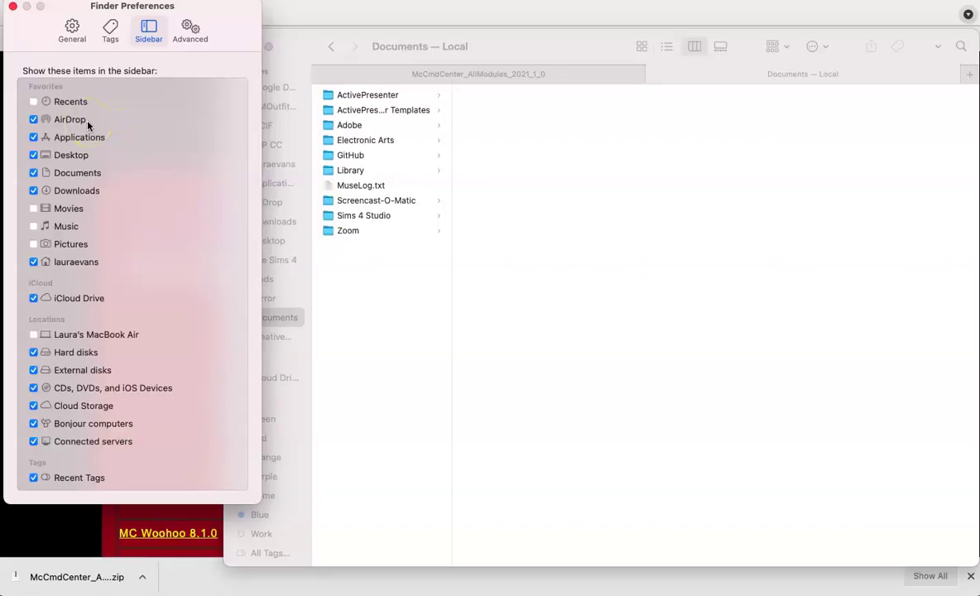
{"action": "left_click", "coordinate": [34, 173]}
{"action": "left_click", "coordinate": [34, 173]}
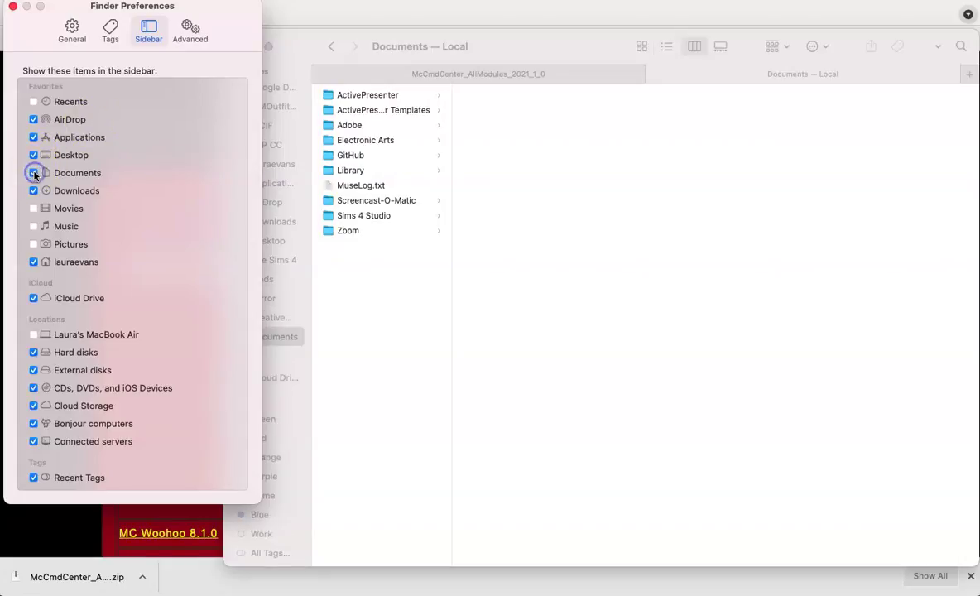
{"action": "left_click", "coordinate": [13, 7]}
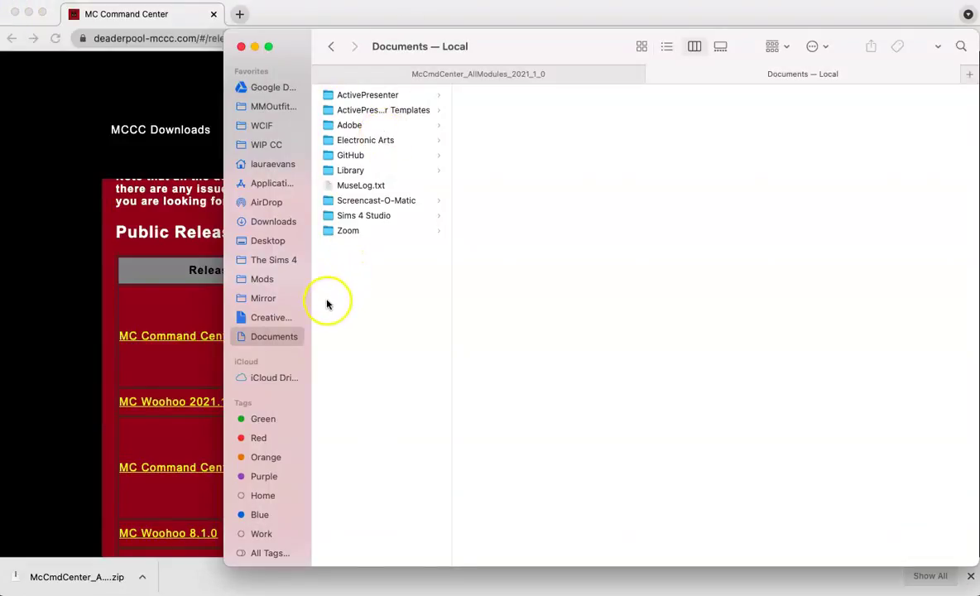
Open the game's Mods folder inside Documents, Electronic Arts, The Sims 4.
{"action": "left_click", "coordinate": [279, 336]}
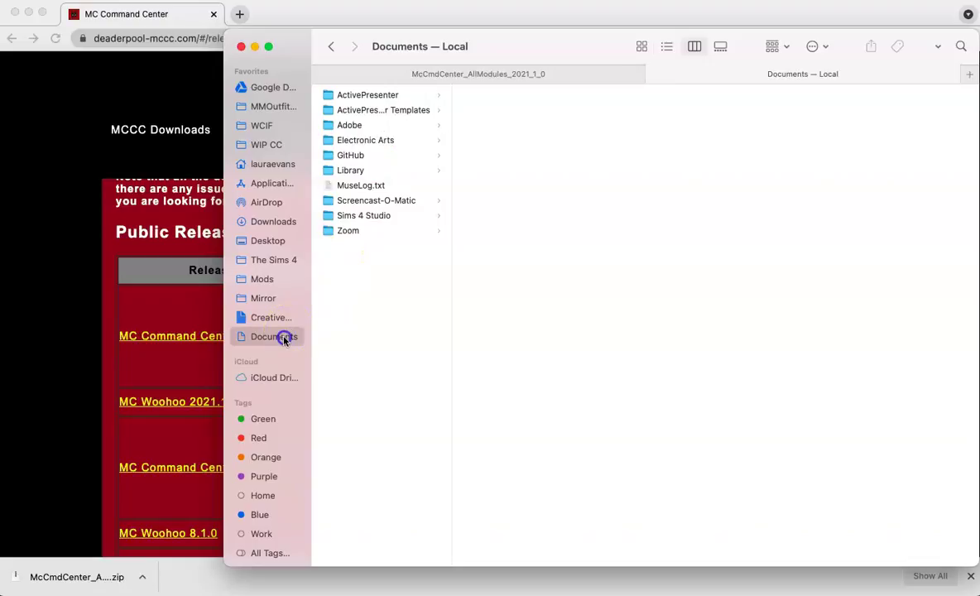
{"action": "left_click", "coordinate": [383, 141]}
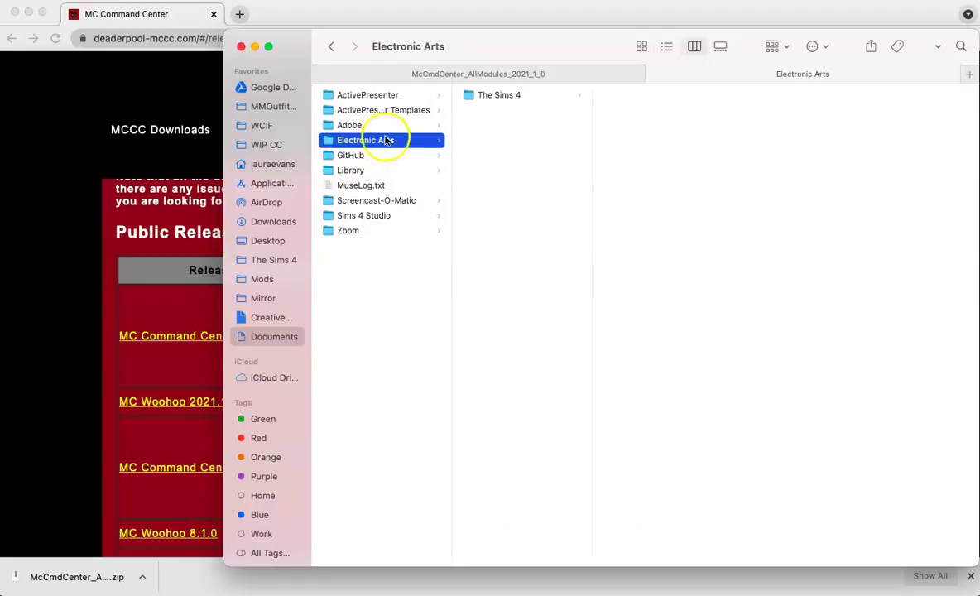
{"action": "left_click", "coordinate": [495, 96]}
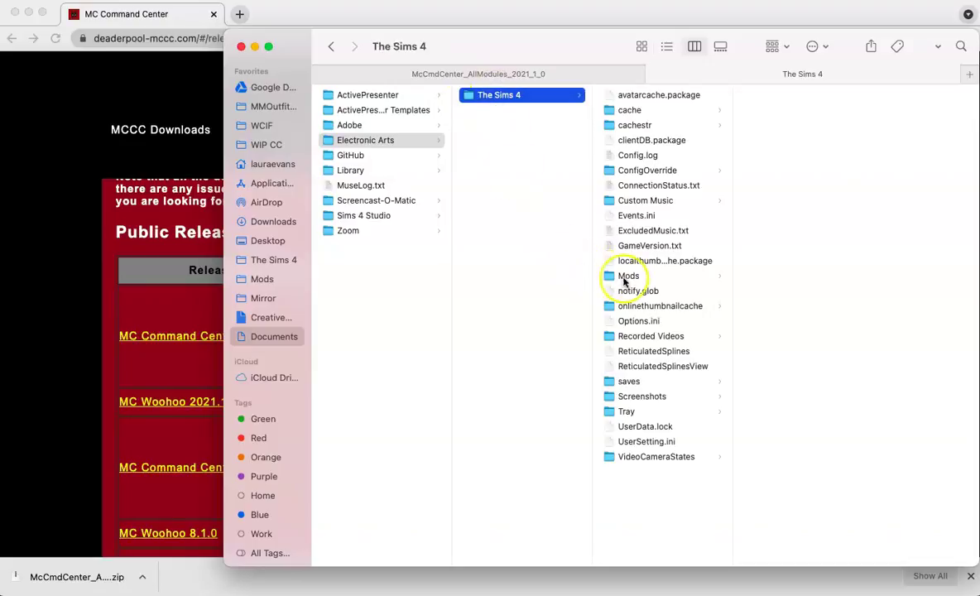
{"action": "left_click", "coordinate": [627, 278]}
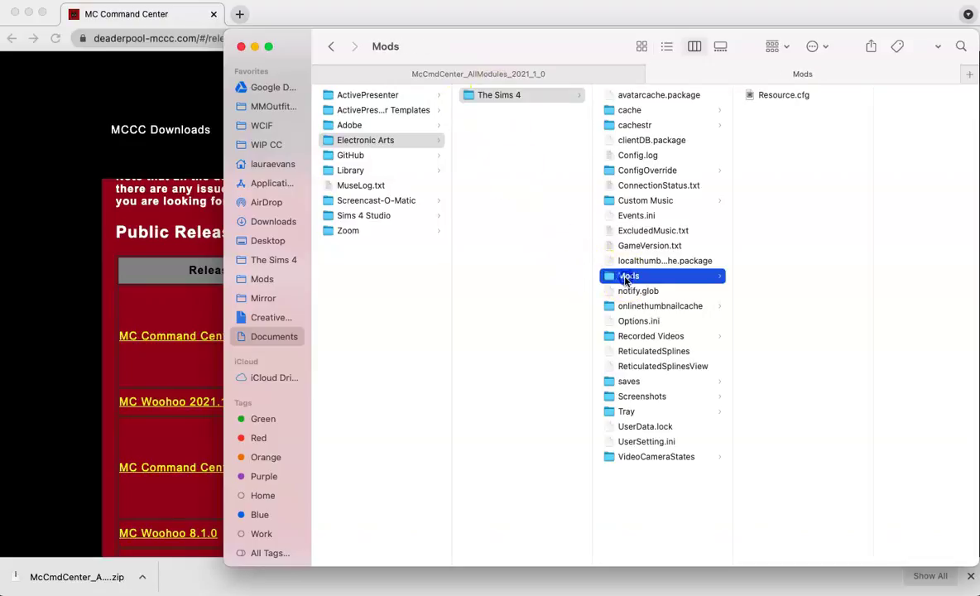
Move all the MCCC script and package files from the extracted folder directly into the Sims 4 Mods folder.
{"action": "left_click", "coordinate": [553, 74]}
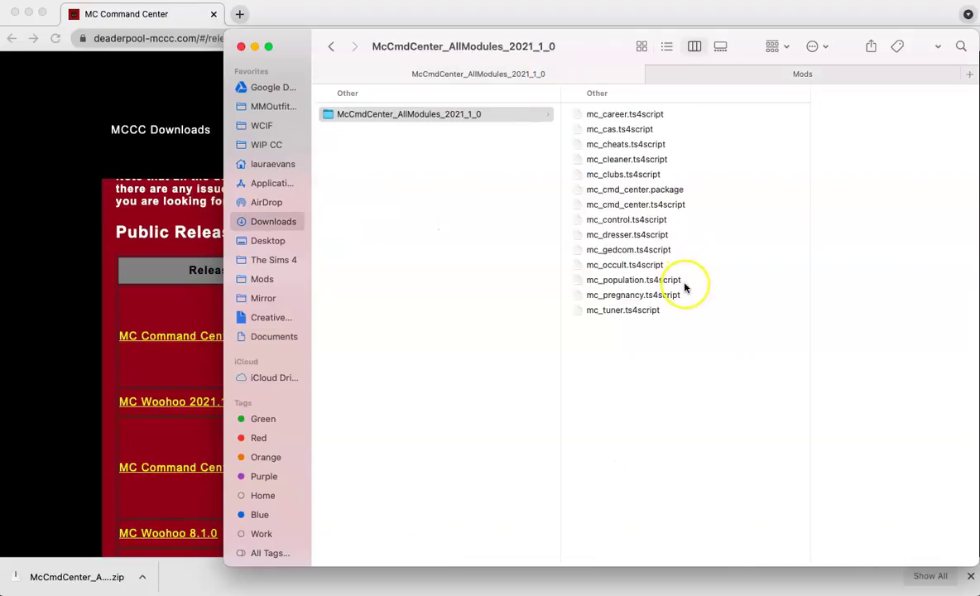
{"action": "left_click", "coordinate": [659, 335]}
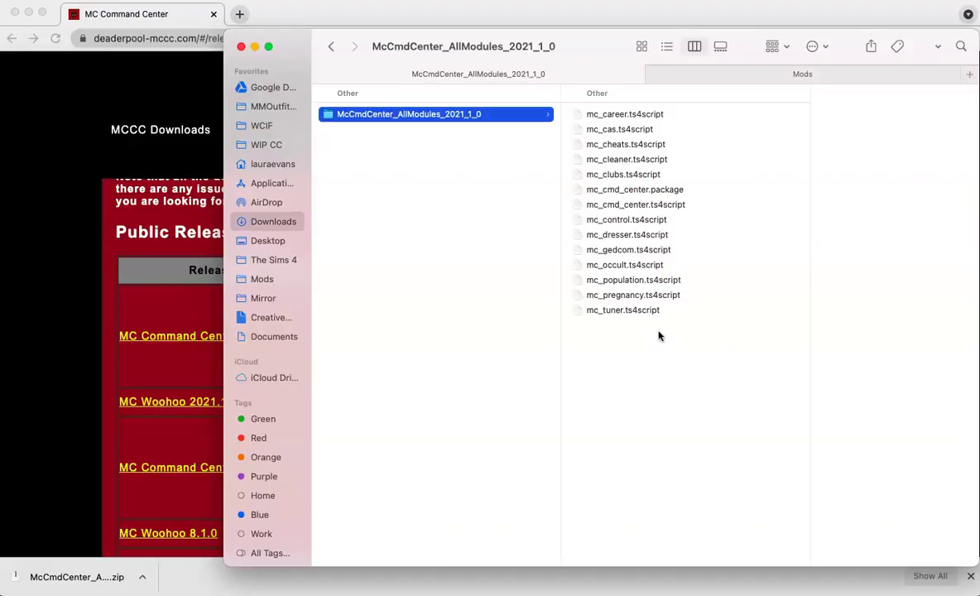
{"action": "left_click_drag", "start_coordinate": [659, 335], "coordinate": [725, 70]}
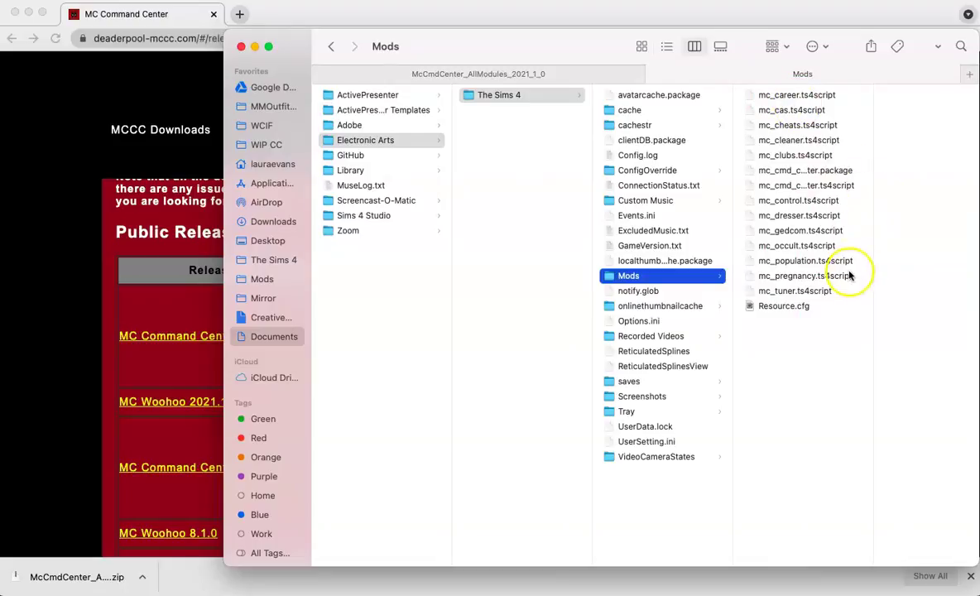
{"action": "left_click", "coordinate": [841, 305]}
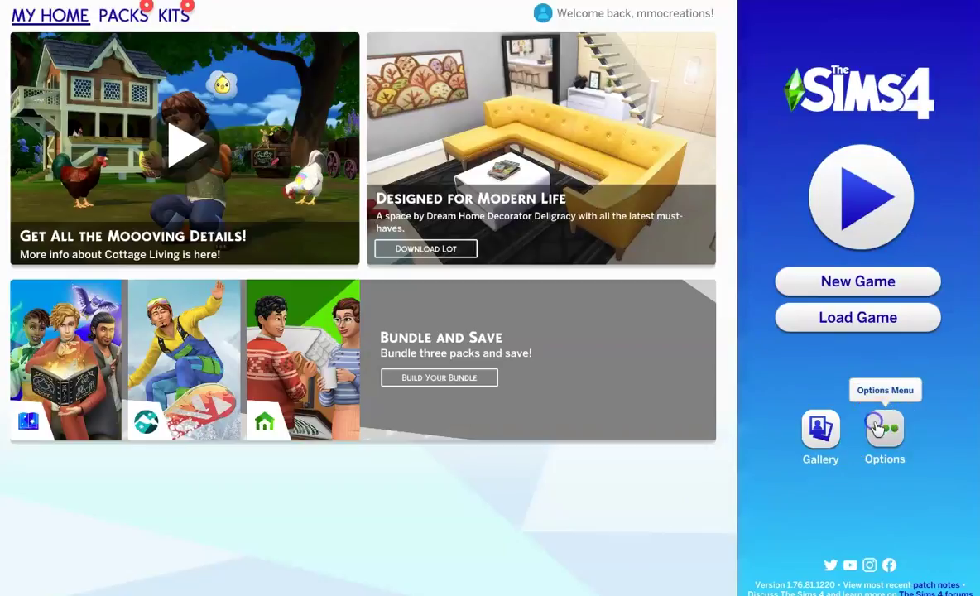
In The Sims 4's game options, enable custom content and mods and allow script mods, accepting the notices.
{"action": "left_click", "coordinate": [882, 429]}
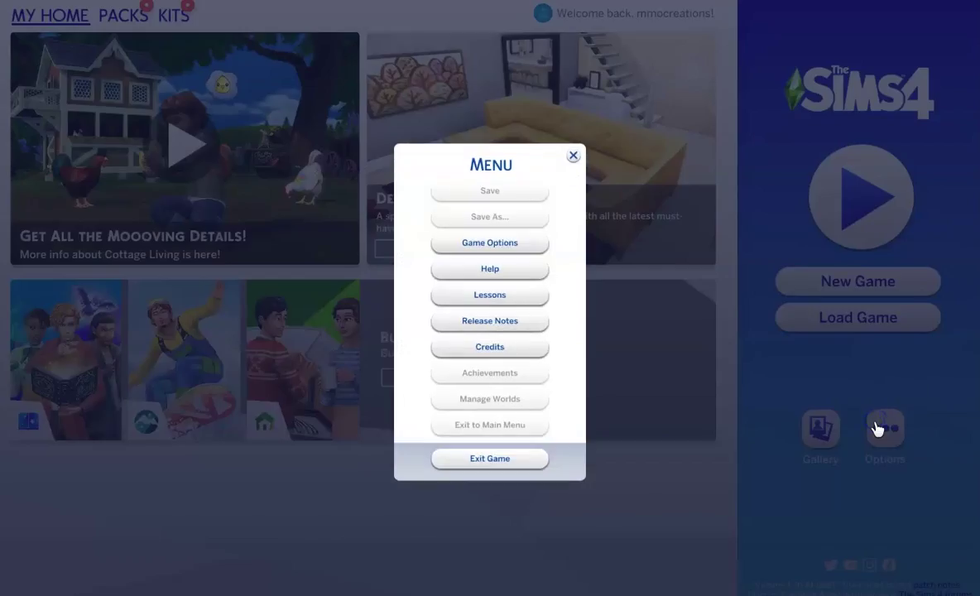
{"action": "left_click", "coordinate": [540, 242]}
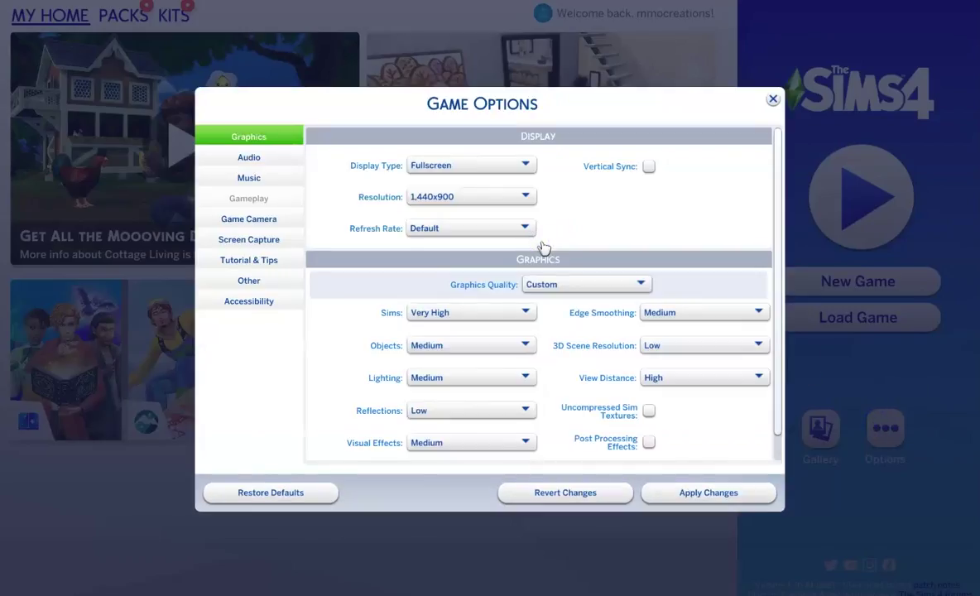
{"action": "left_click", "coordinate": [258, 282]}
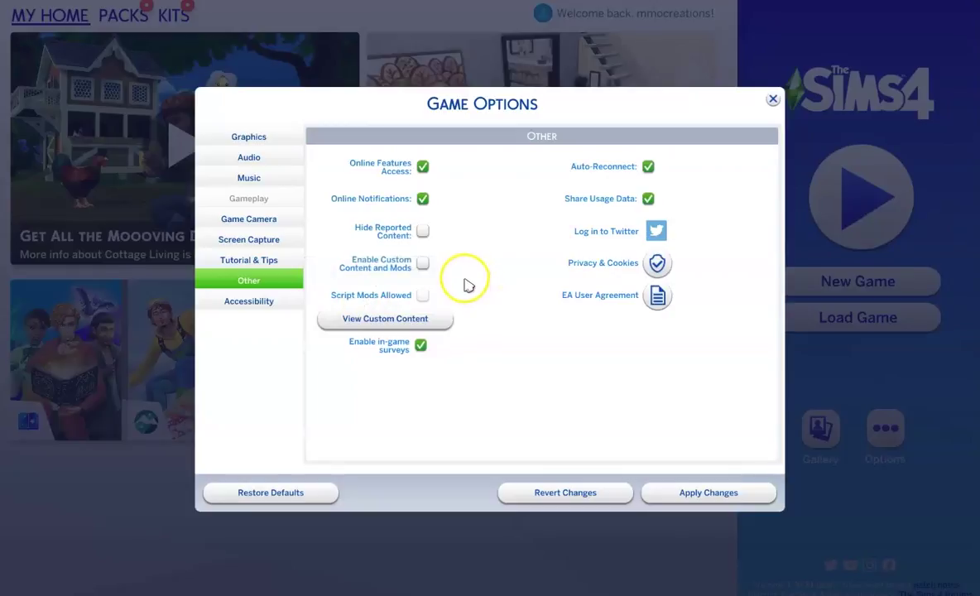
{"action": "left_click", "coordinate": [422, 263]}
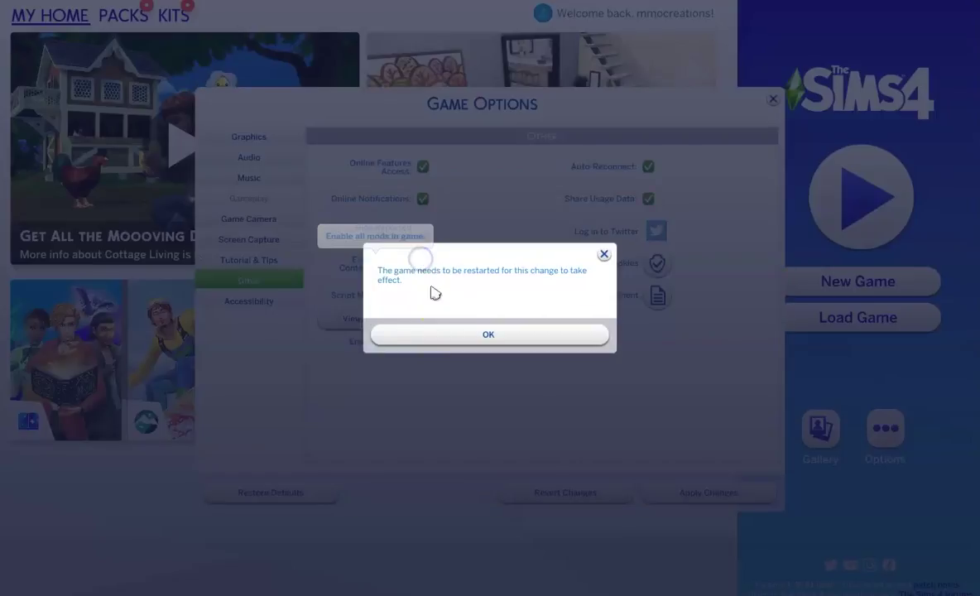
{"action": "left_click", "coordinate": [455, 333]}
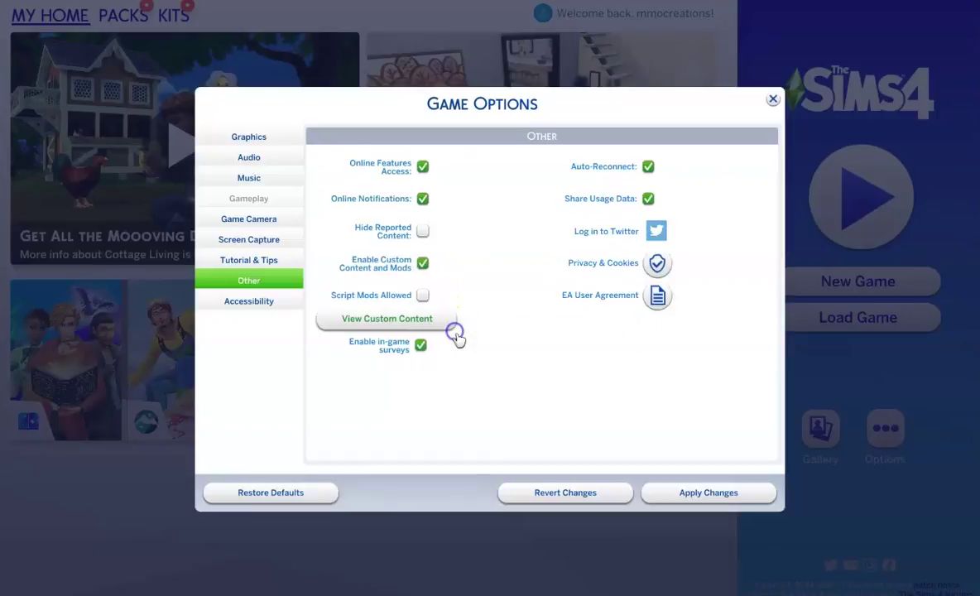
{"action": "left_click", "coordinate": [422, 295]}
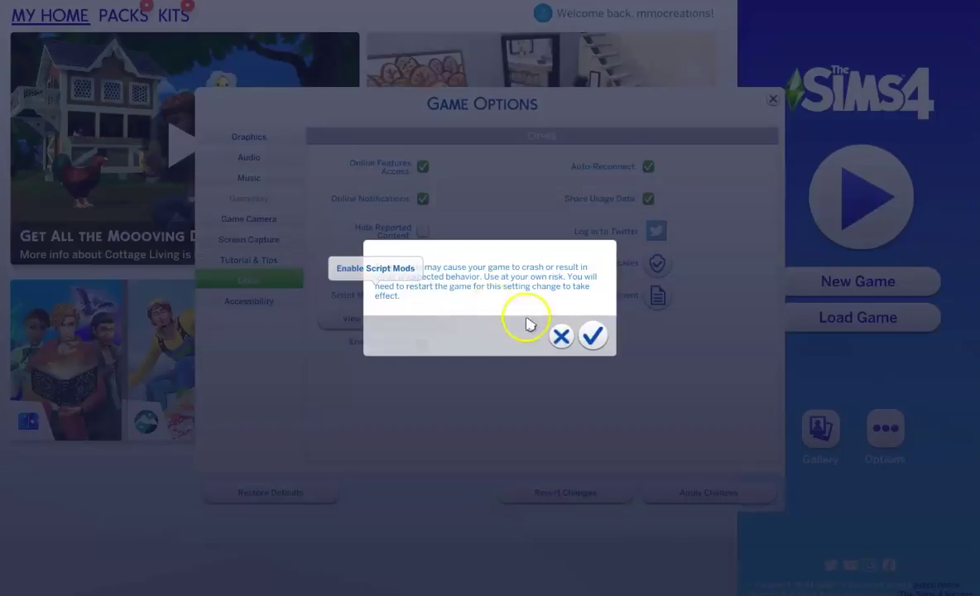
{"action": "left_click", "coordinate": [589, 335]}
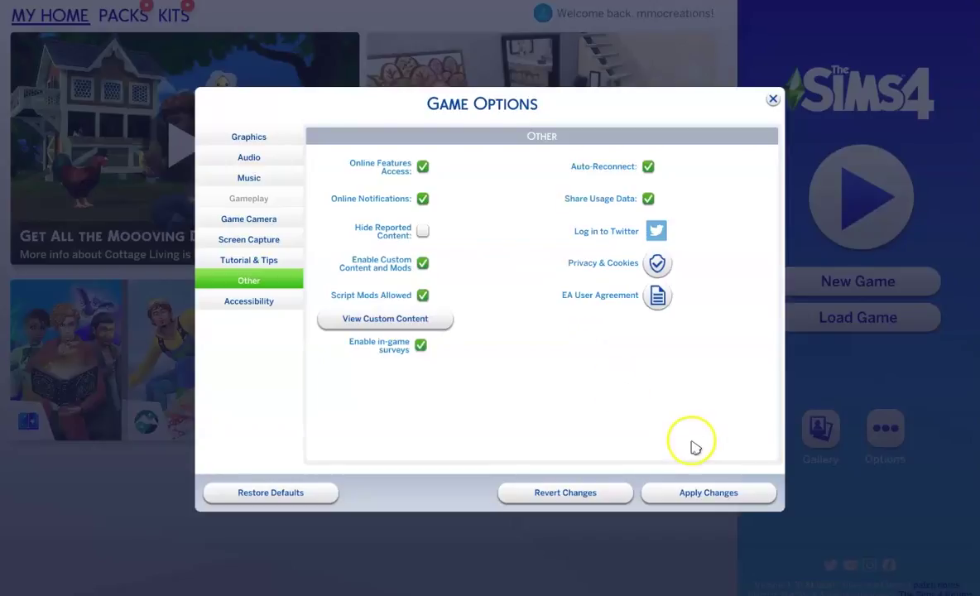
Apply the changed game options, close them, and dismiss the startup list of installed custom content and script mods.
{"action": "left_click", "coordinate": [710, 493]}
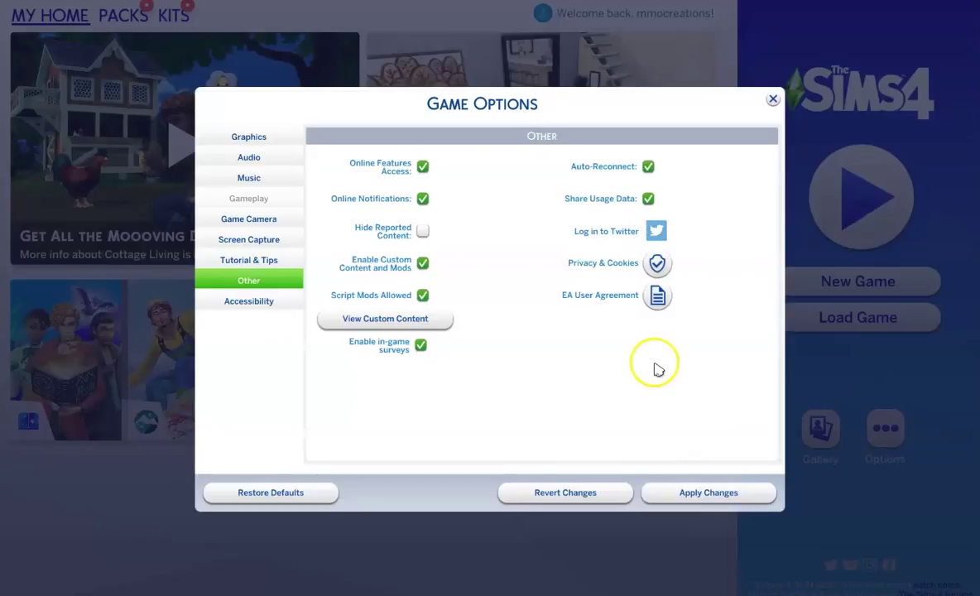
{"action": "left_click", "coordinate": [769, 104]}
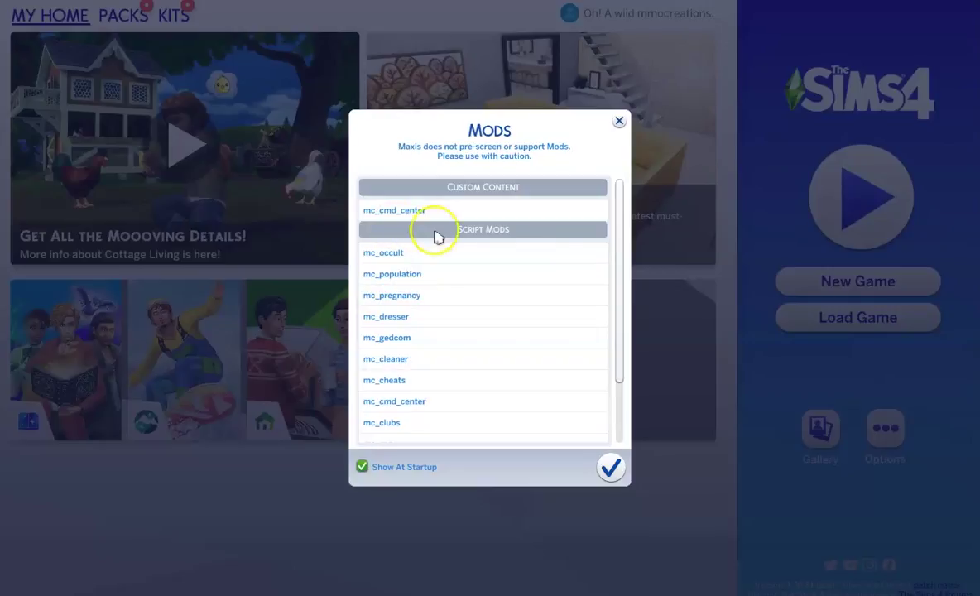
{"action": "left_click", "coordinate": [614, 467]}
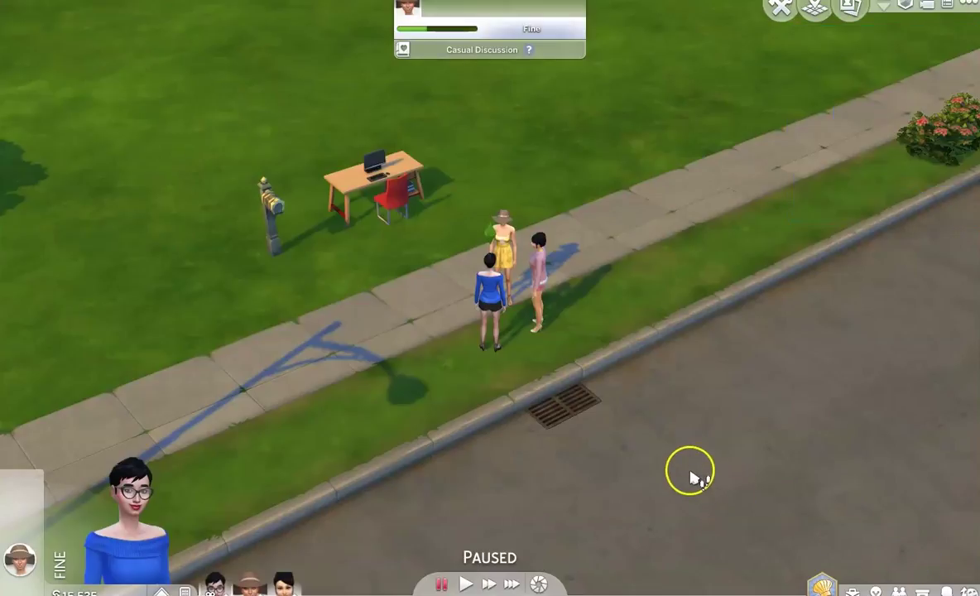
Open the MC Cheats menu from the mailbox to check that the mod works, and close it.
{"action": "left_click", "coordinate": [286, 218]}
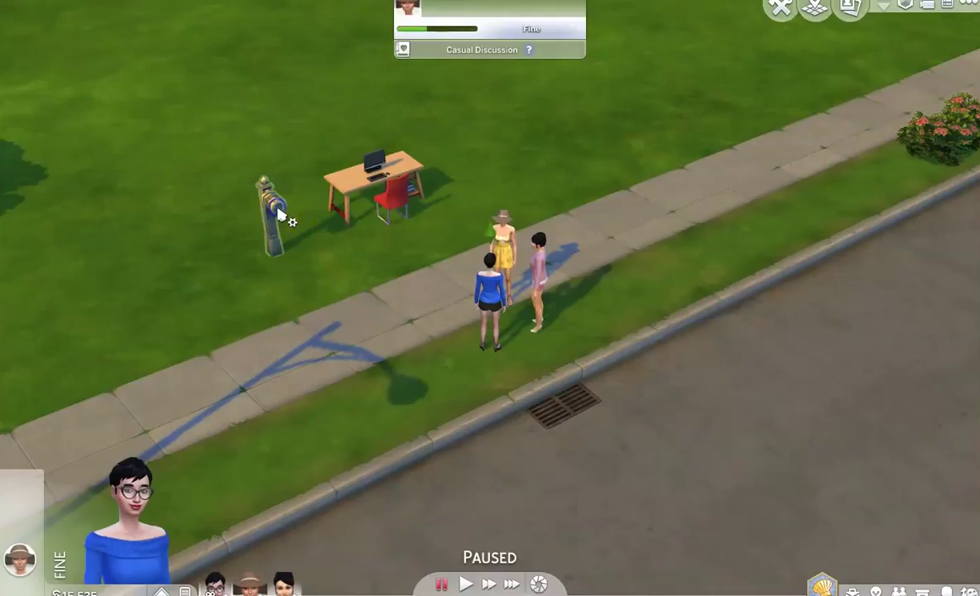
{"action": "left_click", "coordinate": [350, 236]}
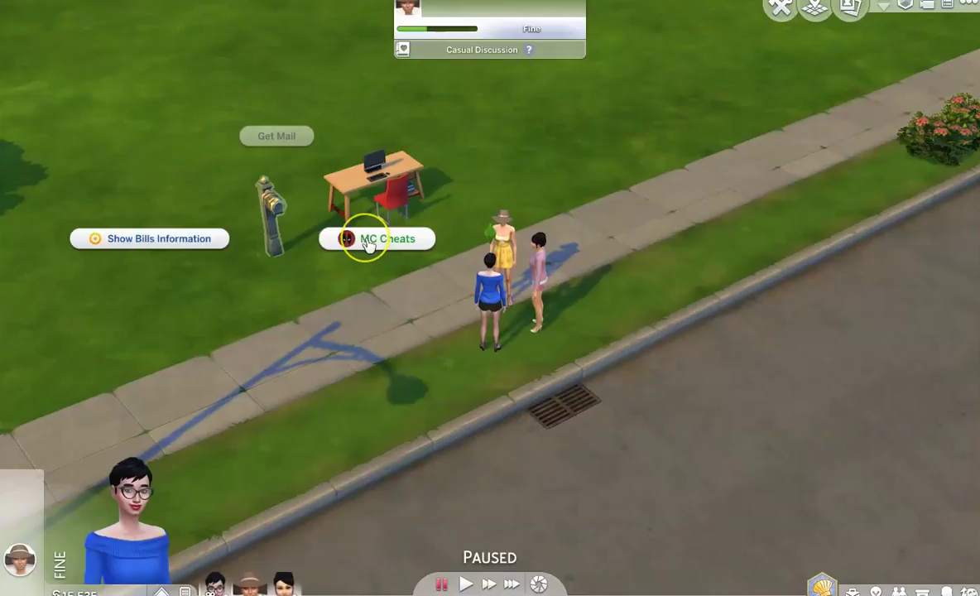
{"action": "left_click", "coordinate": [368, 241]}
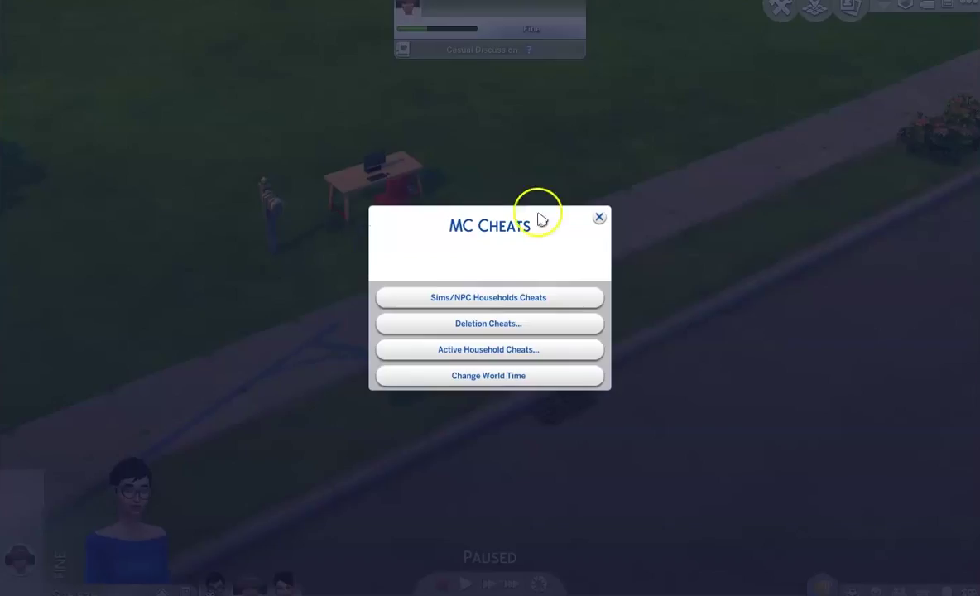
{"action": "left_click", "coordinate": [603, 219]}
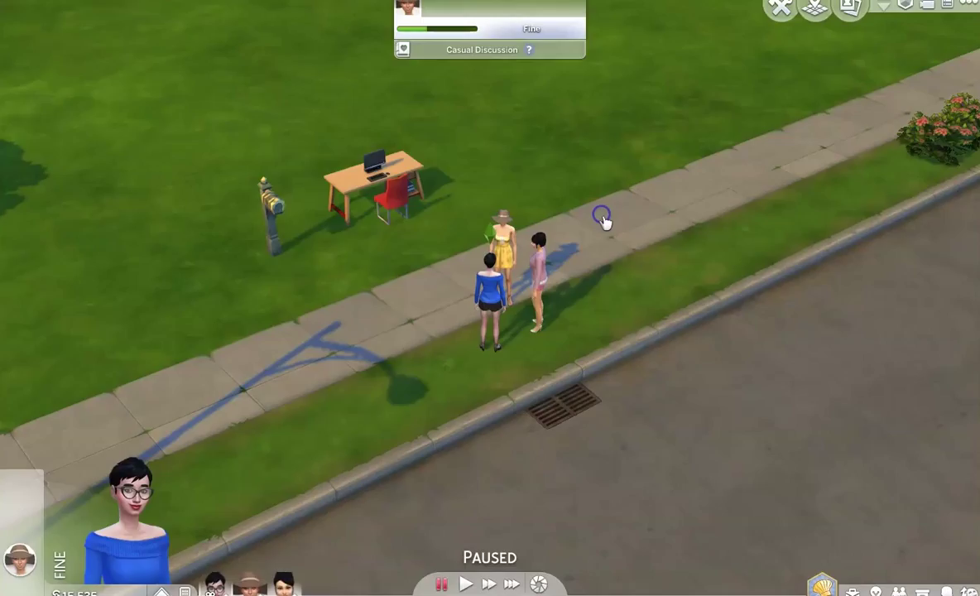
Open the MC Command Center menu from the computer on the desk to view its modules, and close it.
{"action": "left_click", "coordinate": [416, 149]}
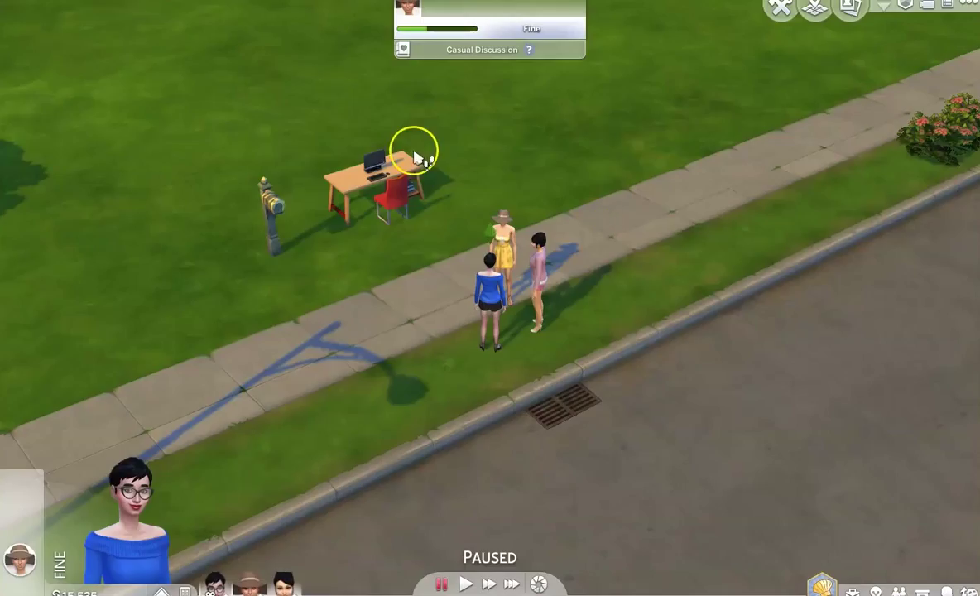
{"action": "left_click", "coordinate": [373, 162]}
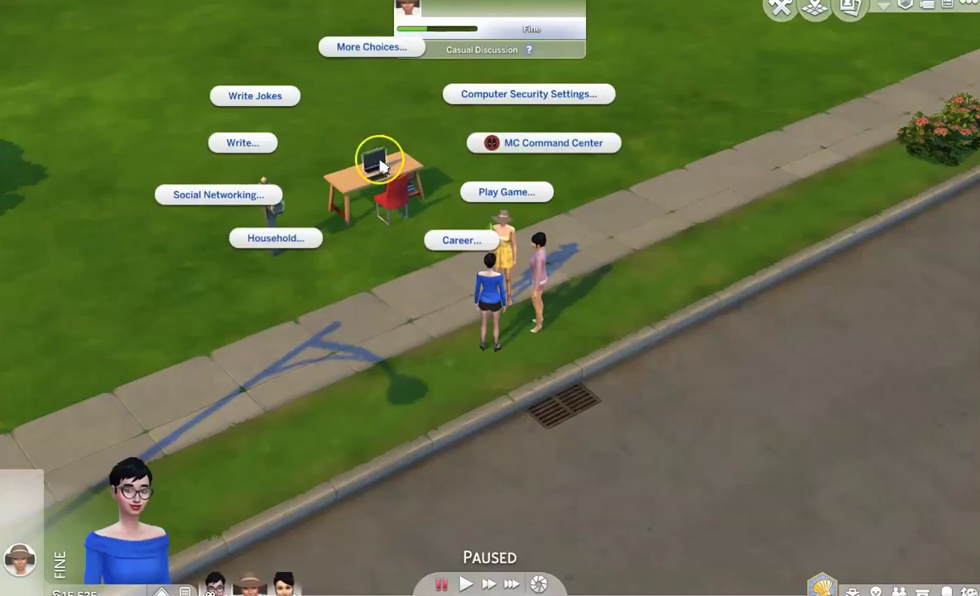
{"action": "left_click", "coordinate": [490, 145]}
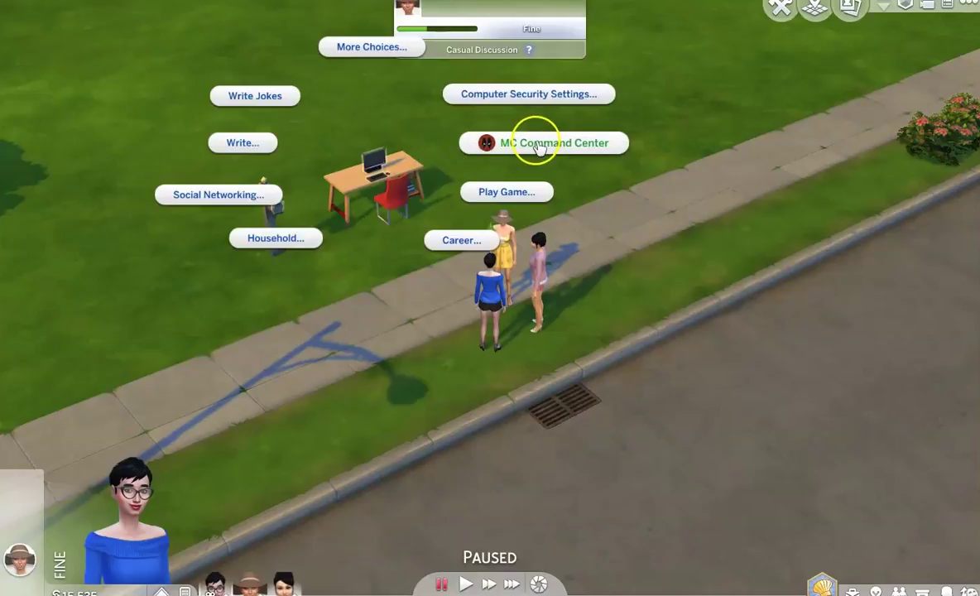
{"action": "left_click", "coordinate": [557, 146]}
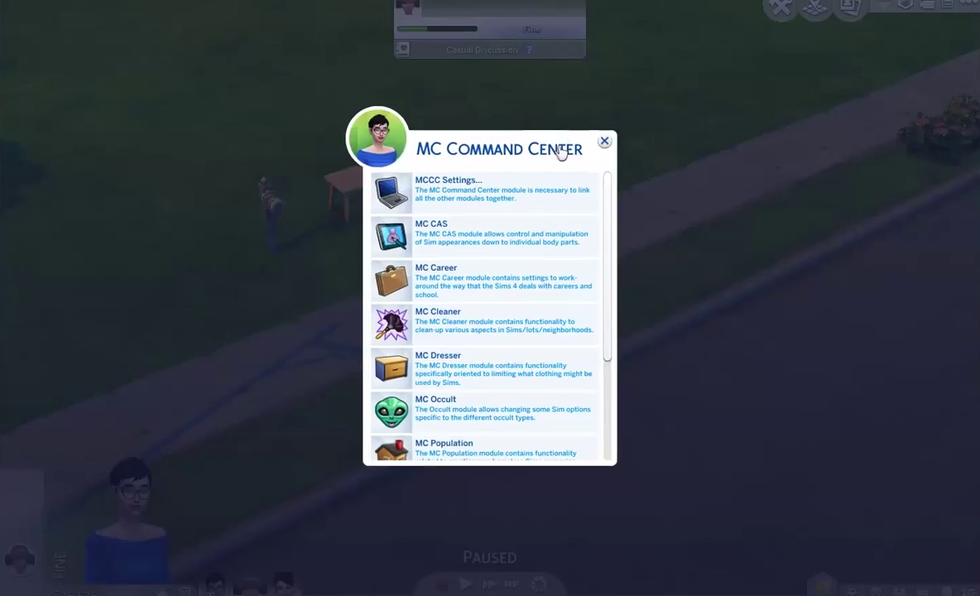
{"action": "left_click", "coordinate": [604, 145]}
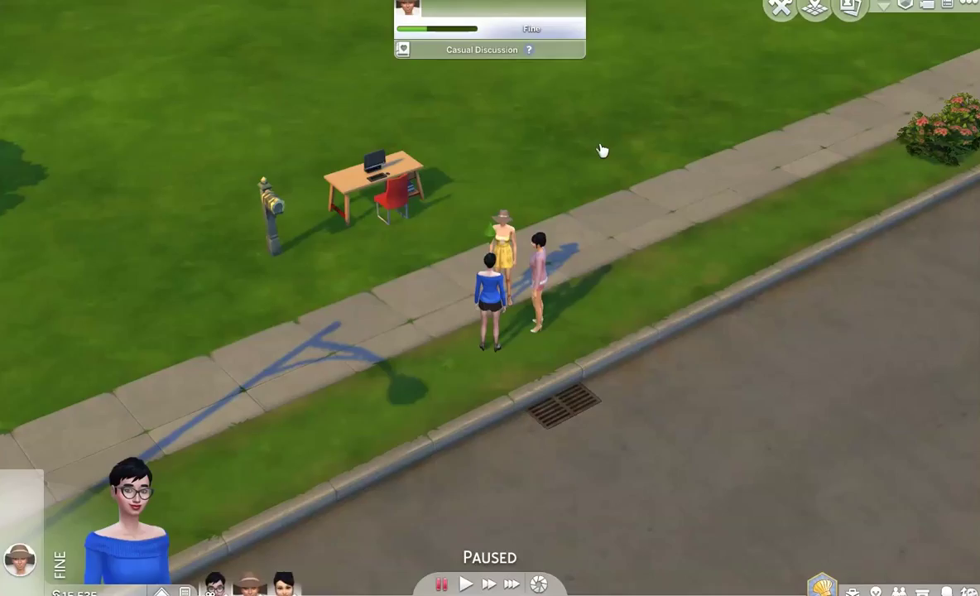